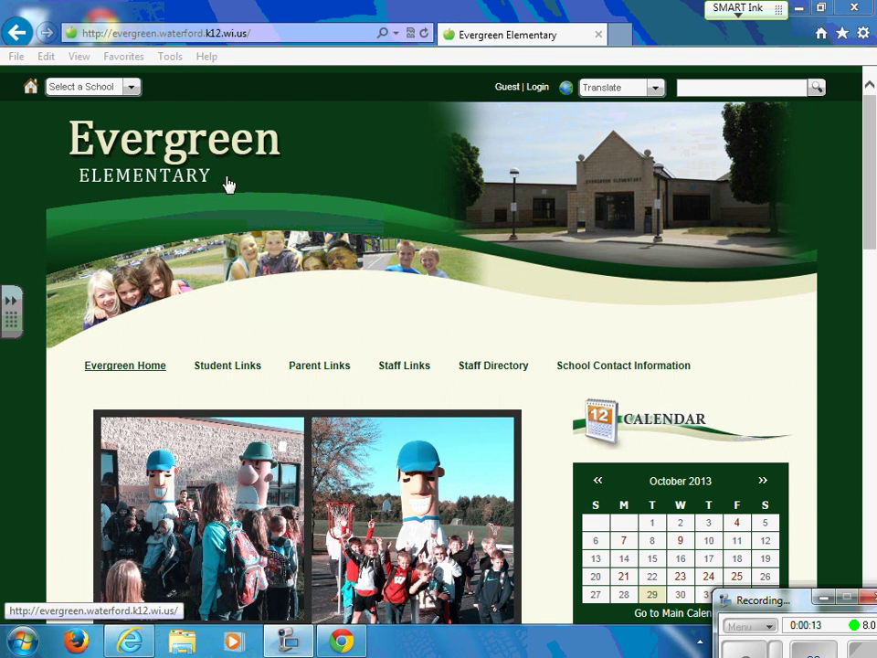
# - Open the Destiny Library Catalog from the school website's Library Links page
pyautogui.moveTo(230, 370)
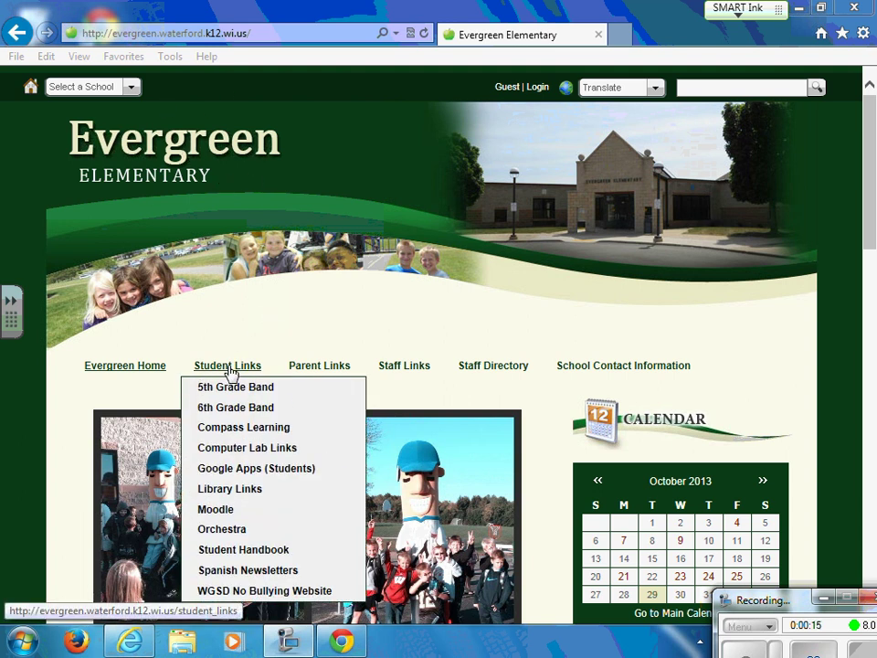
pyautogui.click(239, 494)
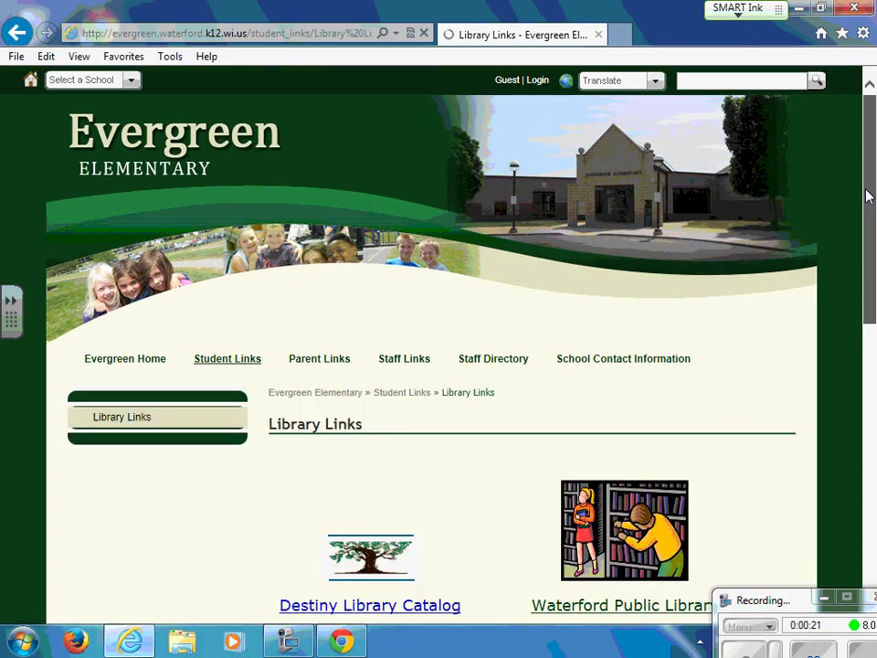
pyautogui.moveTo(868, 196); pyautogui.dragTo(868, 305)
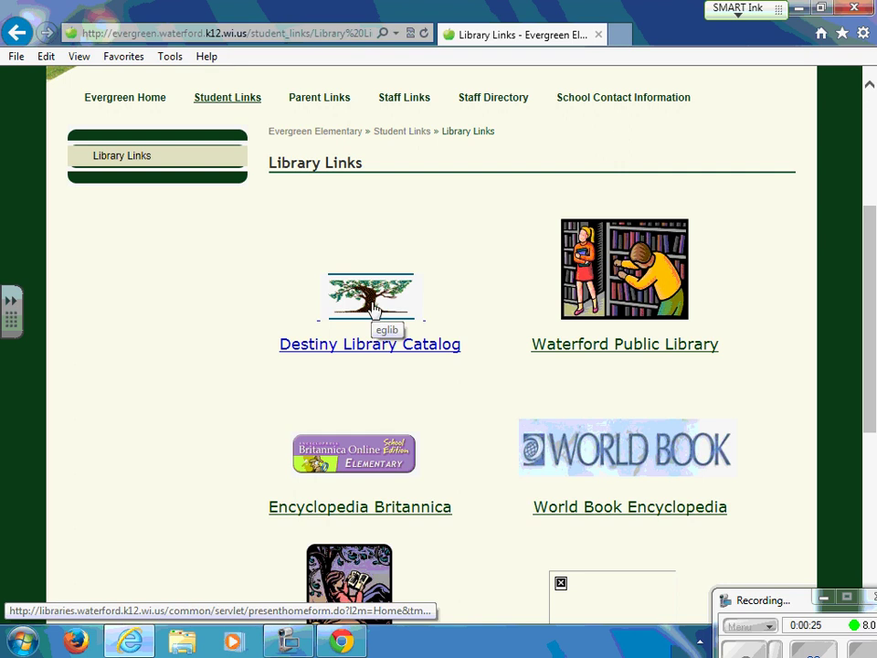
pyautogui.click(370, 311)
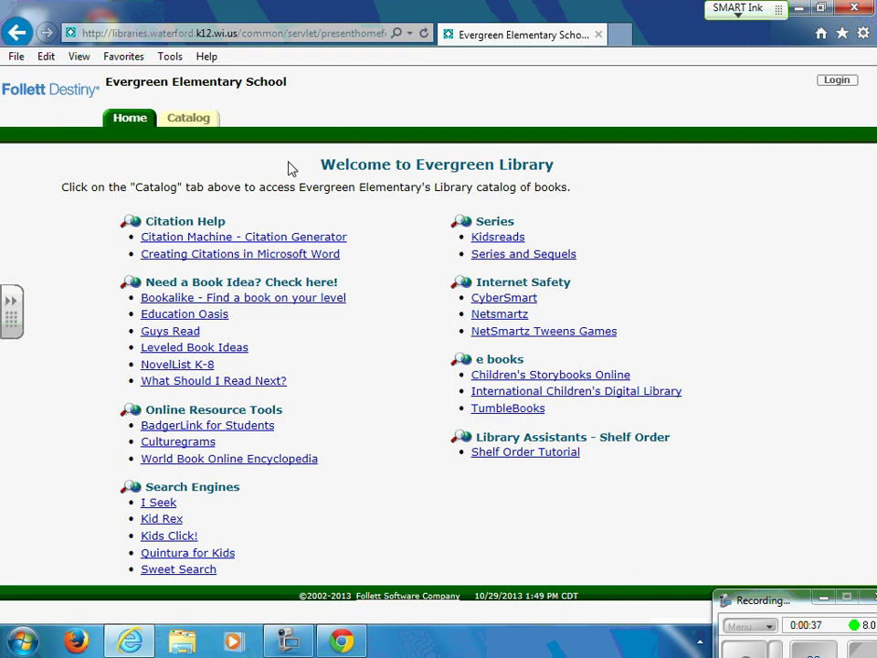
# - Open the Catalog and step through the Basic, Power, Visual and Copy Categories search forms
pyautogui.click(189, 119)
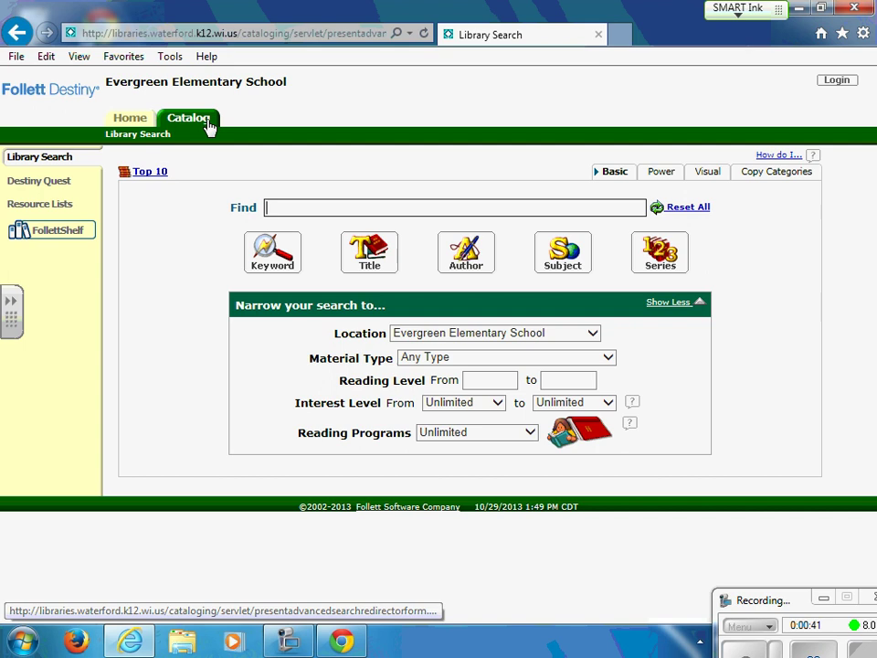
pyautogui.click(340, 205)
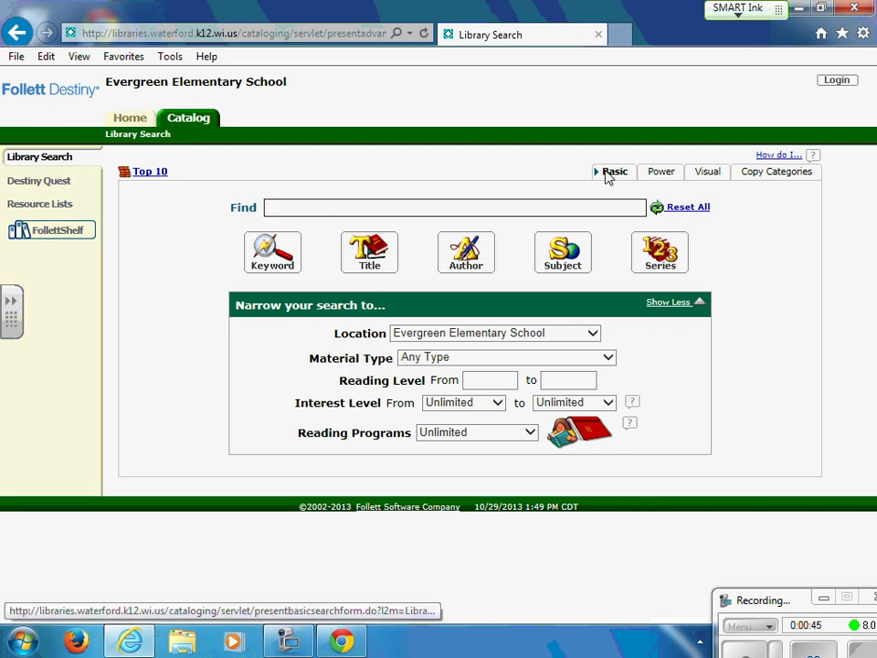
pyautogui.click(650, 175)
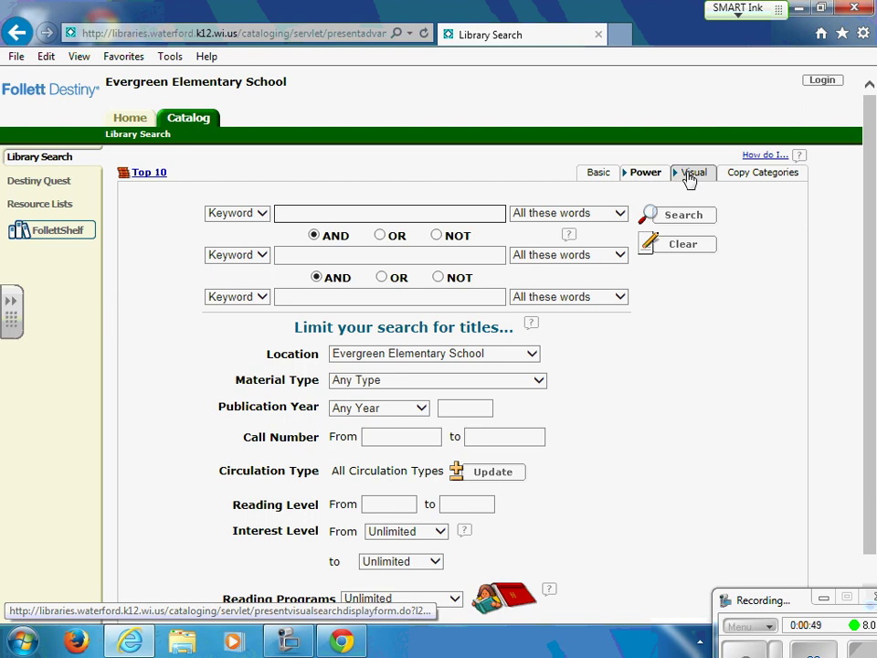
pyautogui.click(689, 179)
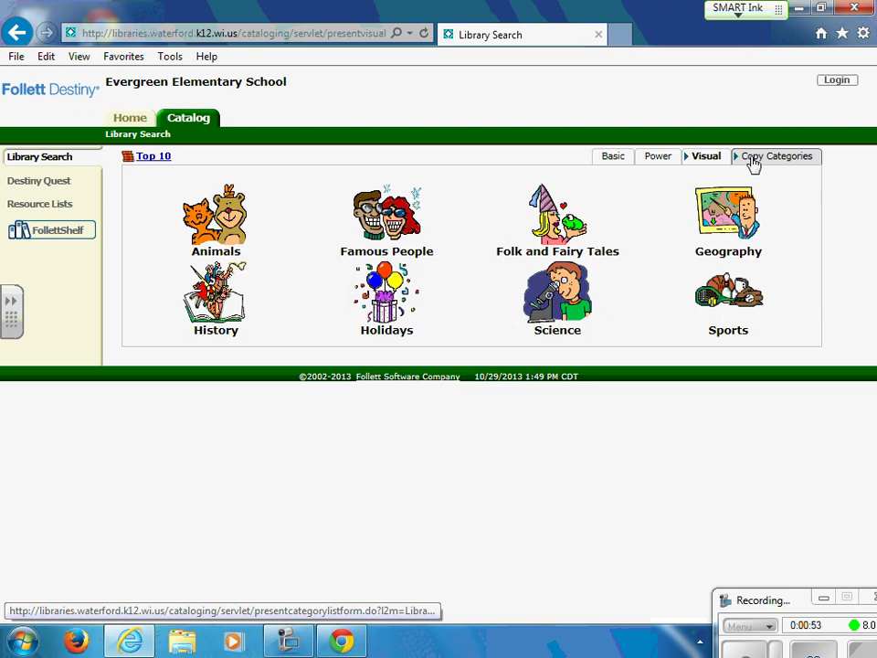
pyautogui.click(753, 162)
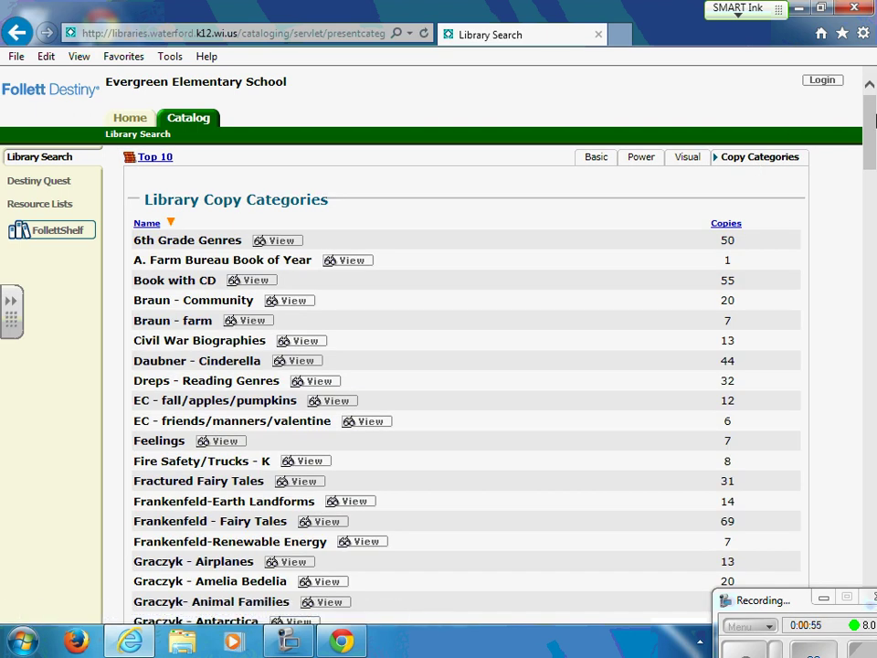
# - Browse the copy categories down to Guided Reading levels A–U, then return to Basic search
pyautogui.moveTo(868, 127); pyautogui.dragTo(872, 331)
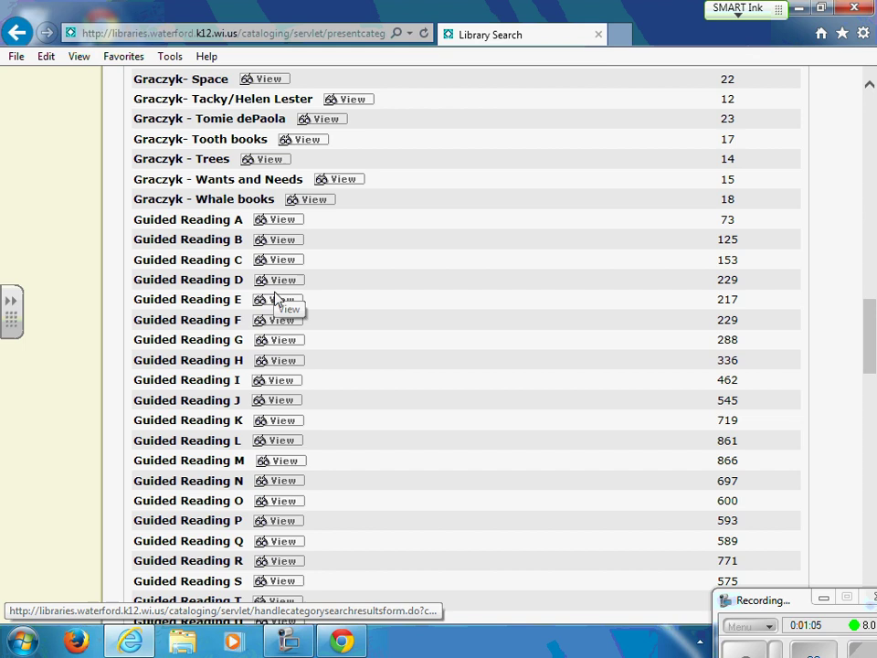
pyautogui.moveTo(871, 358); pyautogui.dragTo(872, 155)
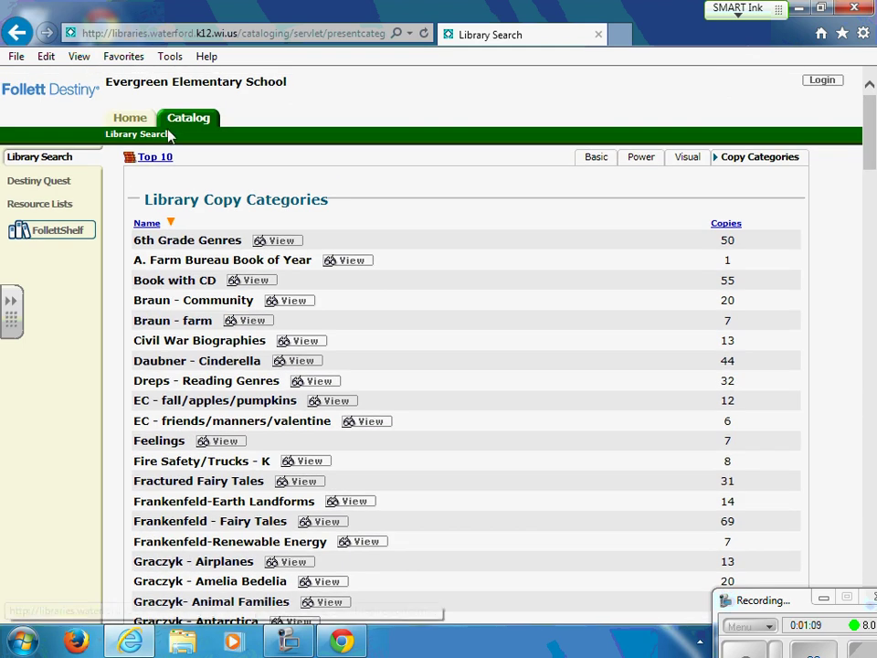
pyautogui.click(192, 120)
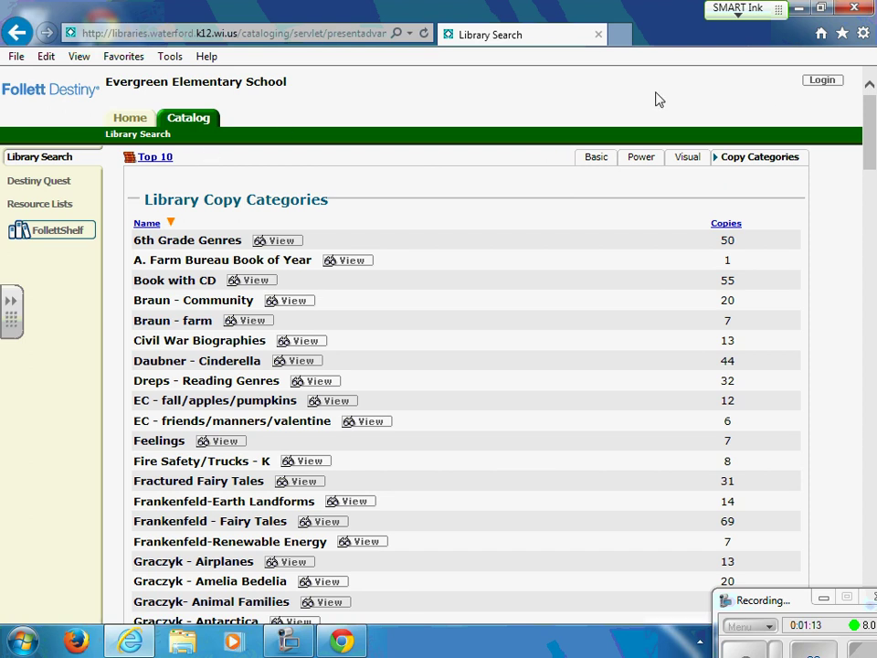
pyautogui.click(596, 157)
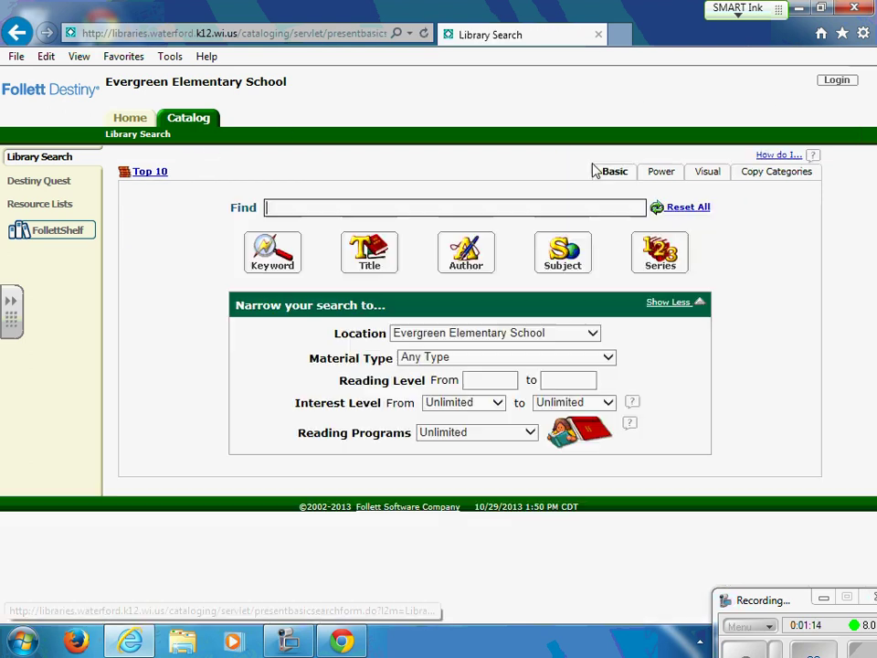
# - Log in to Destiny with the student's user name and password
pyautogui.click(837, 84)
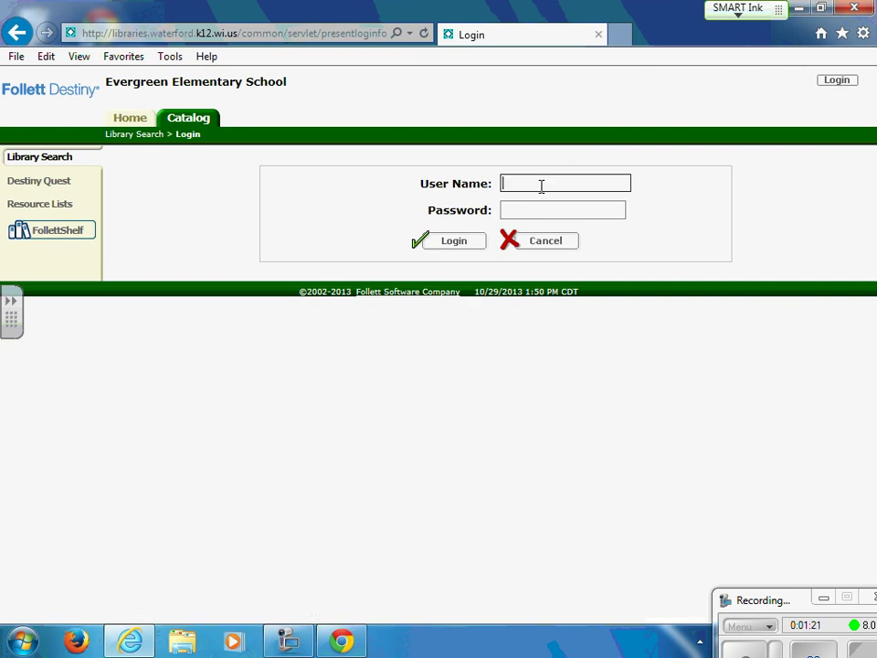
pyautogui.write('s')
pyautogui.write('t')
pyautogui.write('mstu')
pyautogui.click(540, 209)
pyautogui.write('•••')
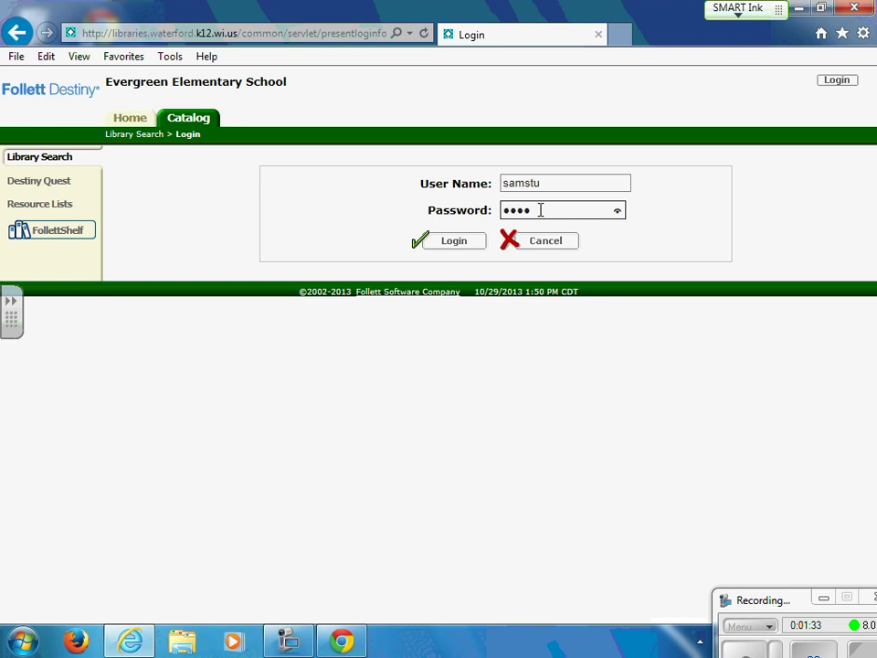
pyautogui.click(454, 243)
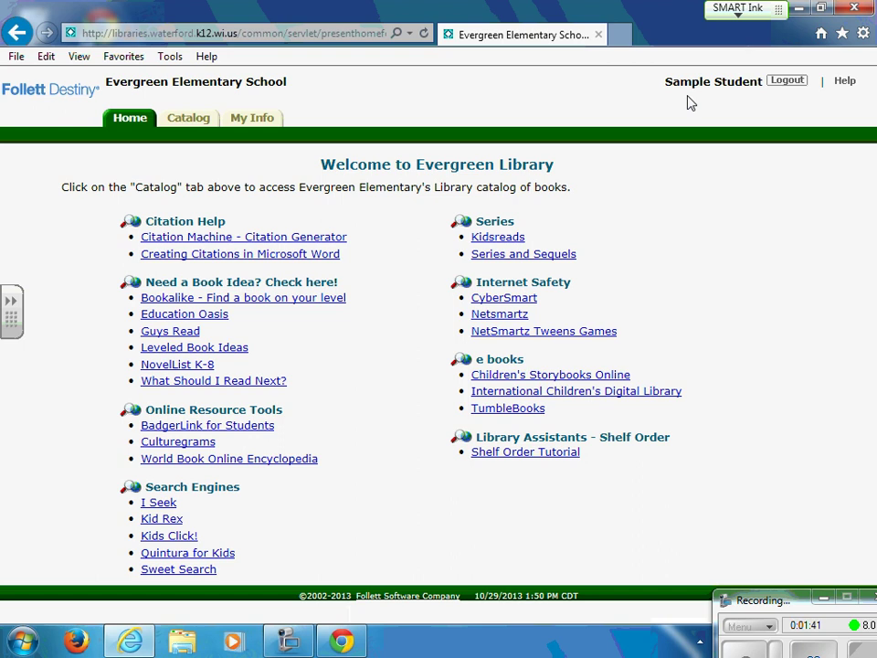
# - Check the My Info status and empty Resource Lists, then return to the Catalog
pyautogui.click(262, 124)
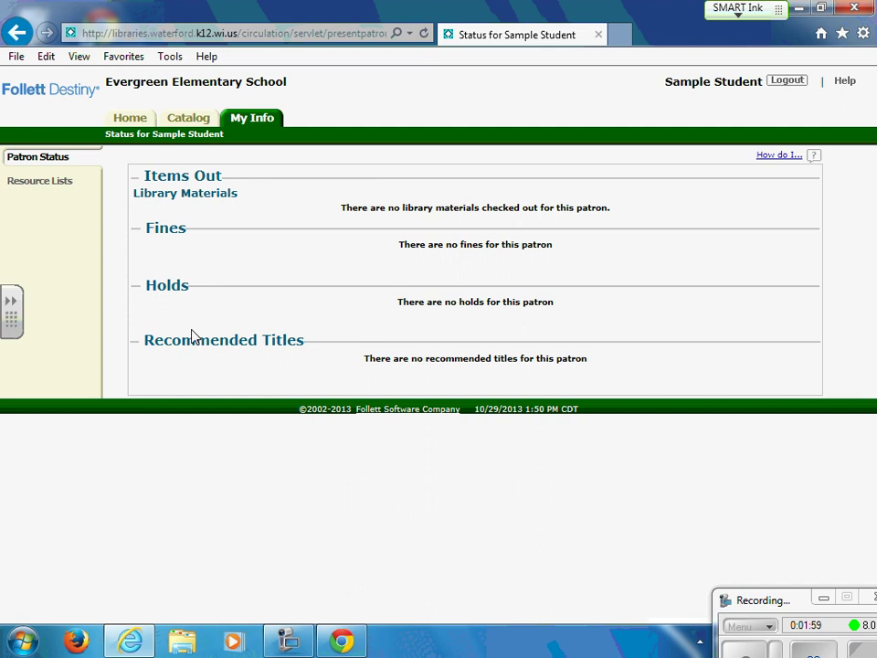
pyautogui.click(44, 191)
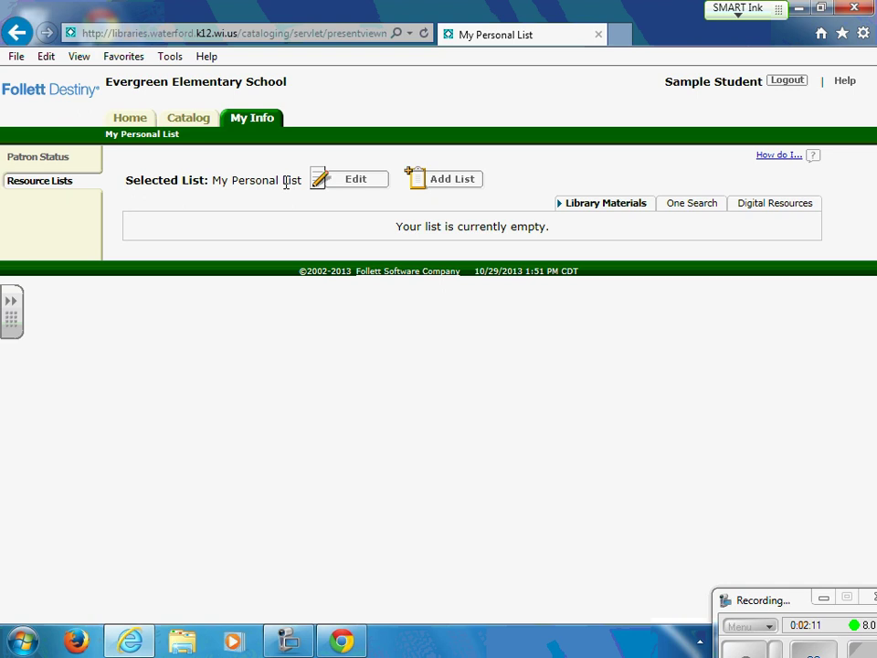
pyautogui.click(200, 128)
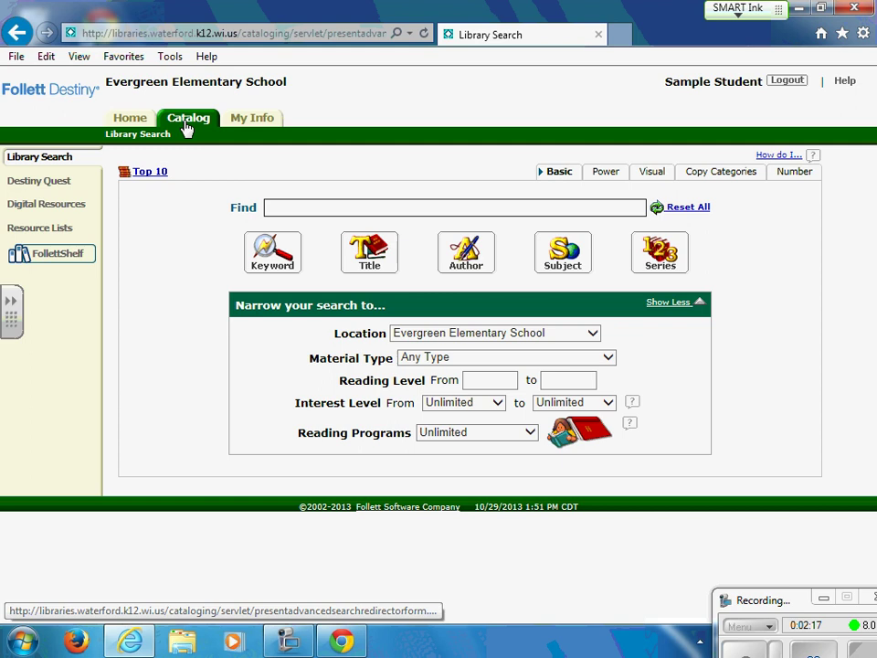
# - Open Destiny Quest from the Library Search sidebar
pyautogui.click(41, 184)
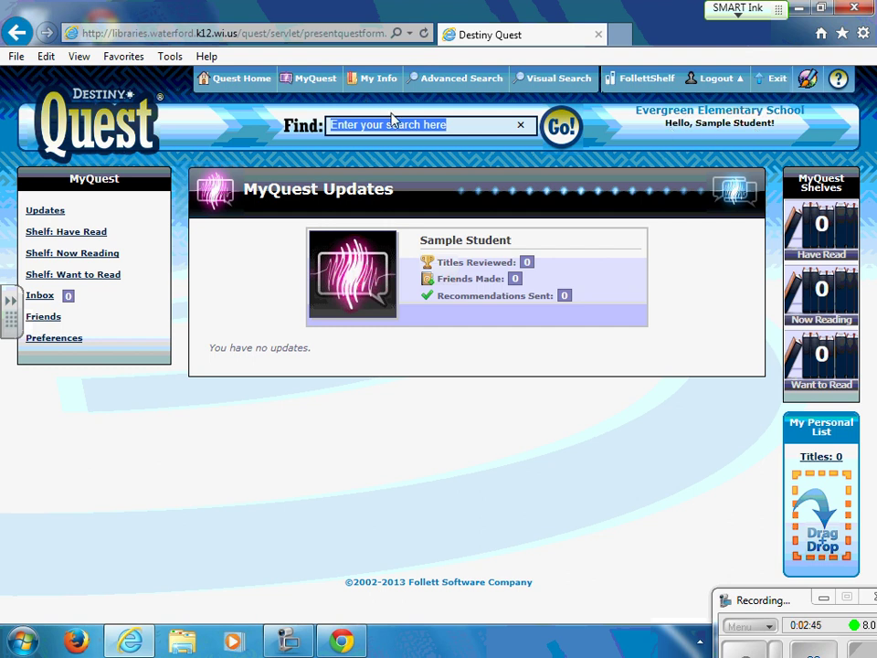
# - Search Destiny Quest for 'dogs' and preview the first result's Quick Detail
pyautogui.write('dogs')
pyautogui.press('Return')
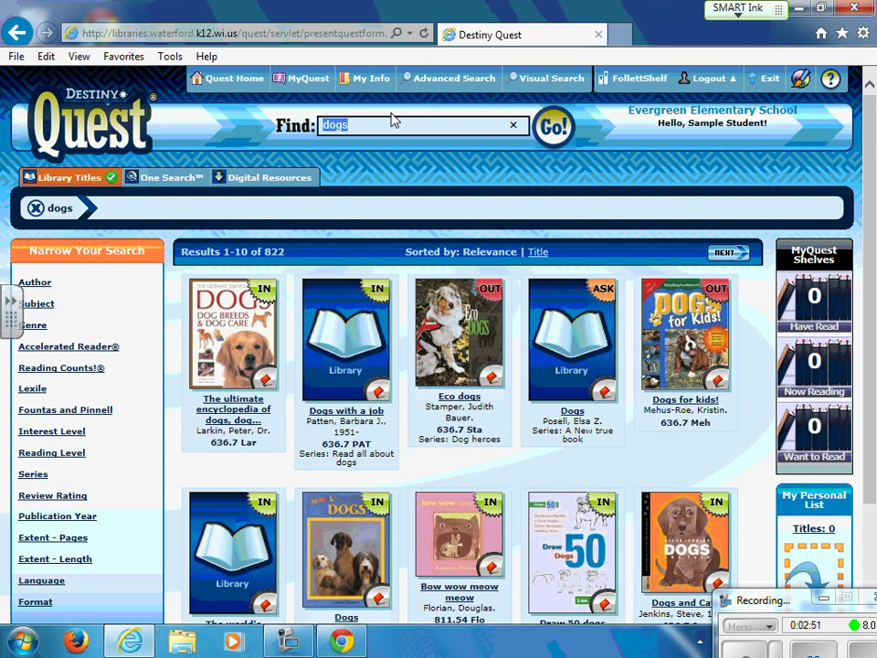
pyautogui.moveTo(229, 365)
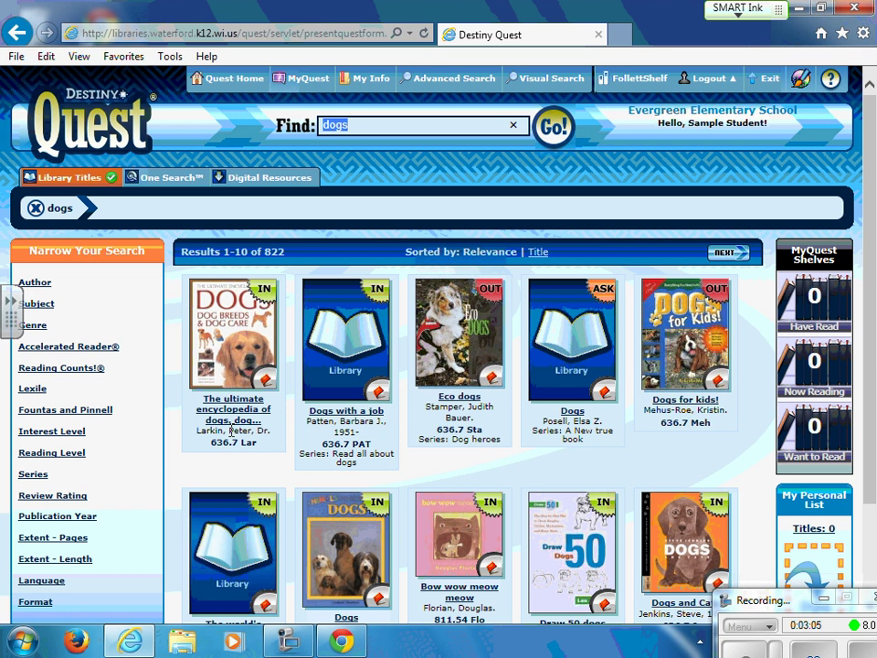
pyautogui.moveTo(213, 446); pyautogui.dragTo(271, 436)
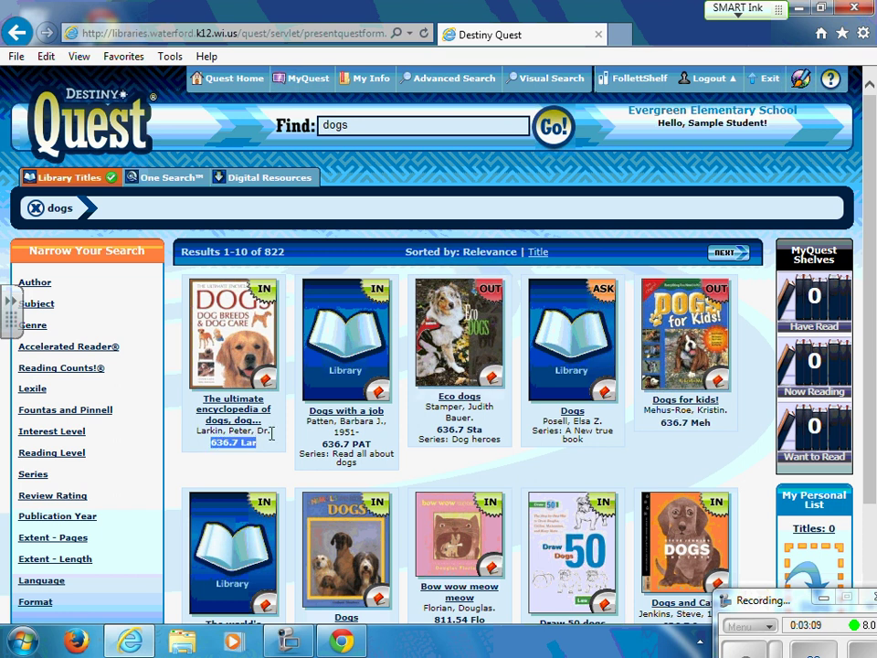
# - Open Title Details for the dog encyclopedia and check its Awards and Reviews
pyautogui.click(231, 414)
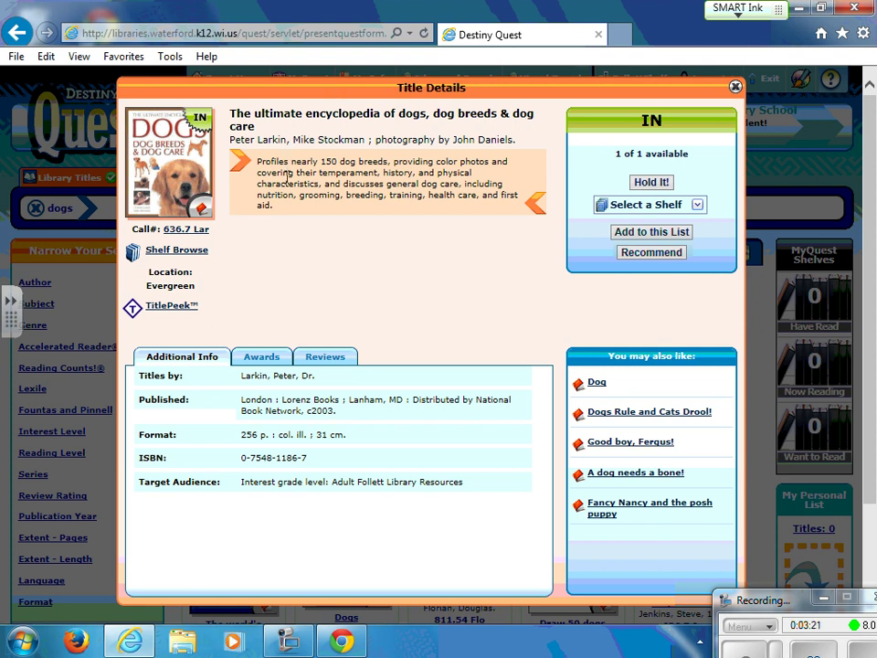
pyautogui.click(263, 358)
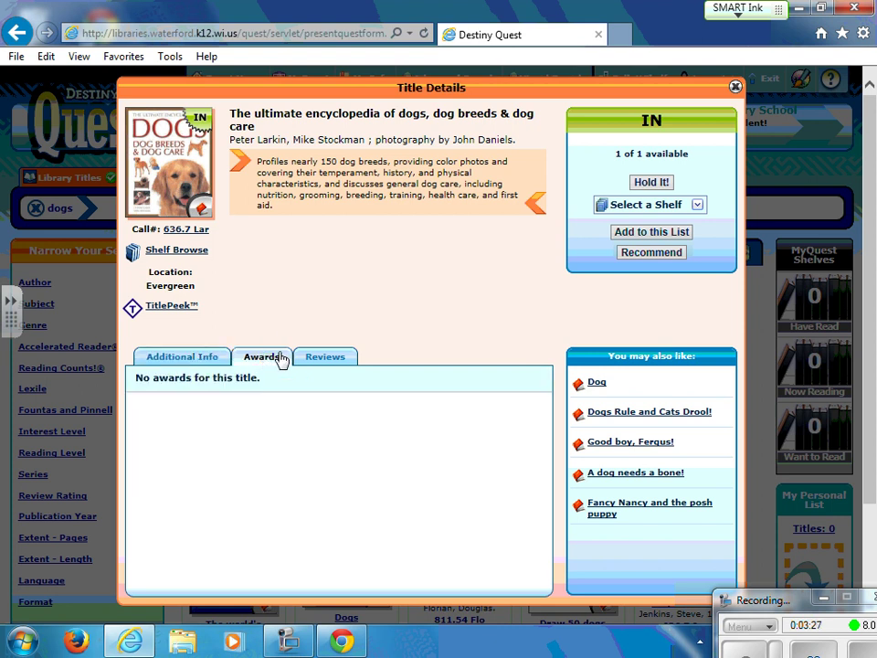
pyautogui.click(313, 361)
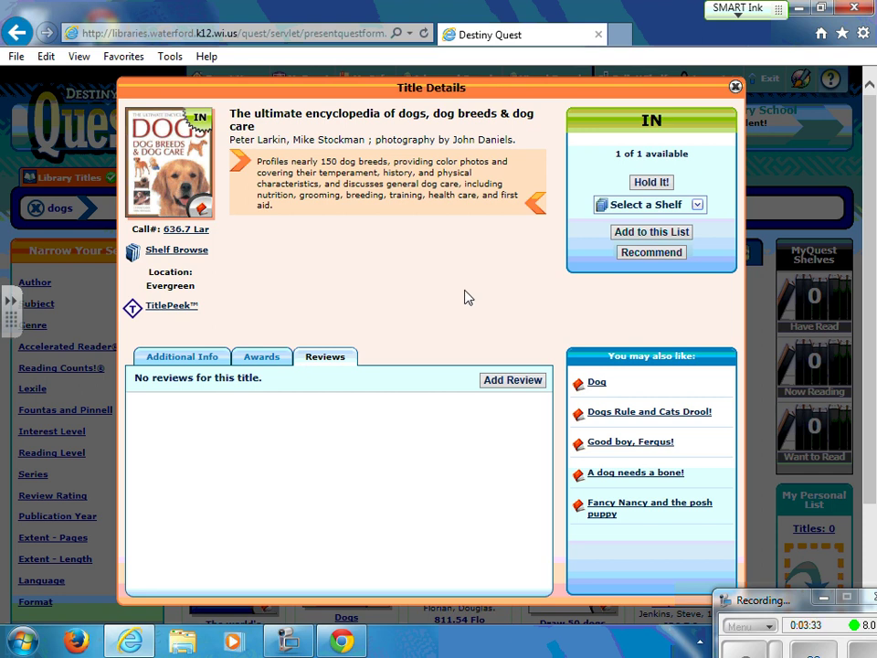
# - Give the dog encyclopedia a five-star review and put it on the Want to Read shelf
pyautogui.click(493, 384)
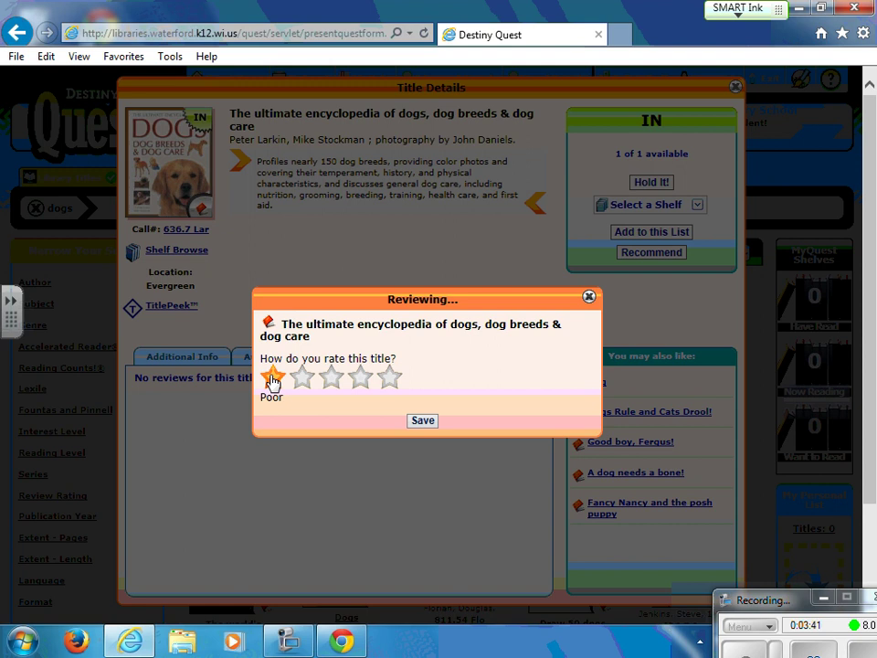
pyautogui.click(390, 382)
pyautogui.click(420, 422)
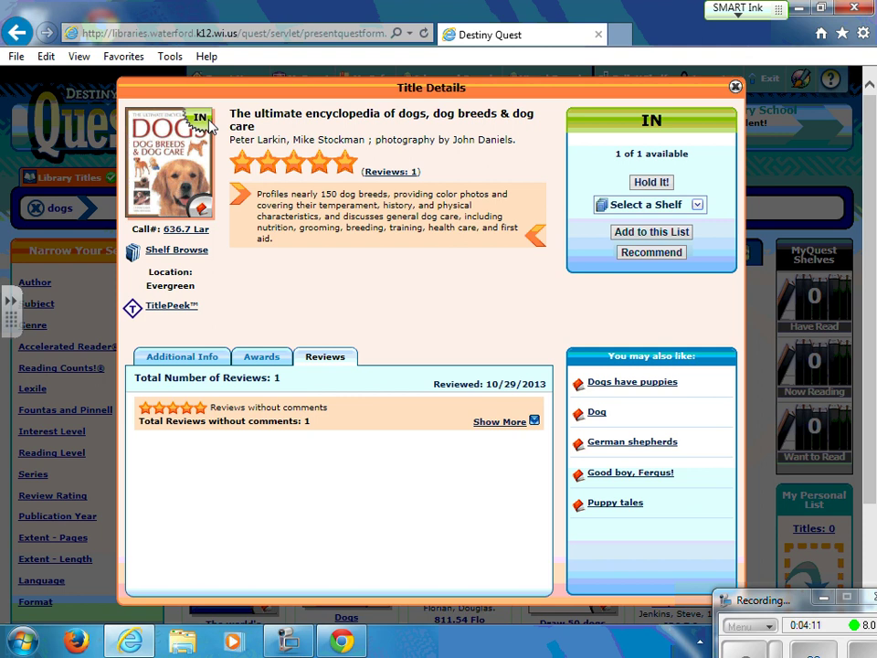
pyautogui.click(698, 209)
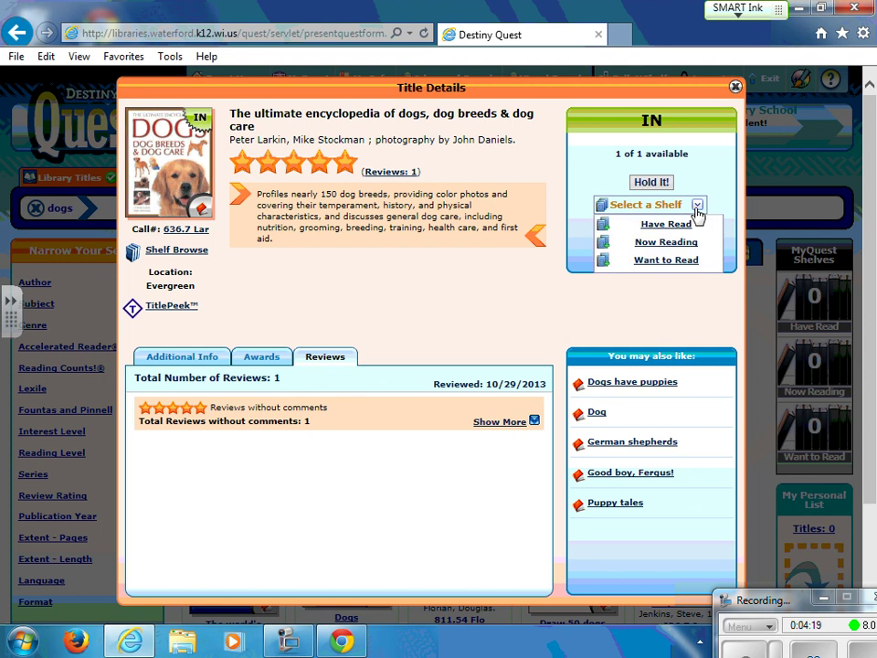
pyautogui.click(663, 260)
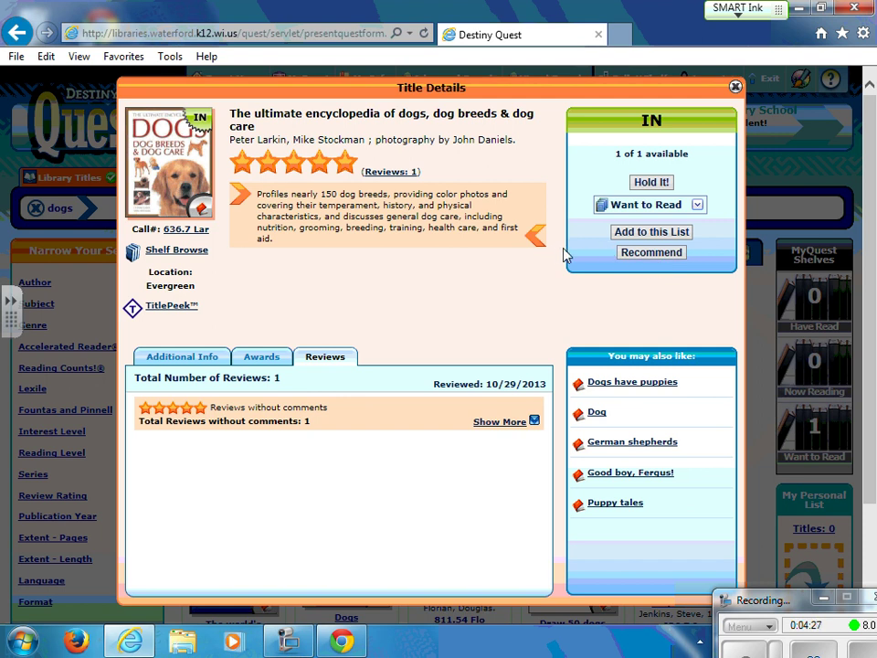
# - Recommend the dog encyclopedia to a classmate found by name, then close the confirmation
pyautogui.click(650, 253)
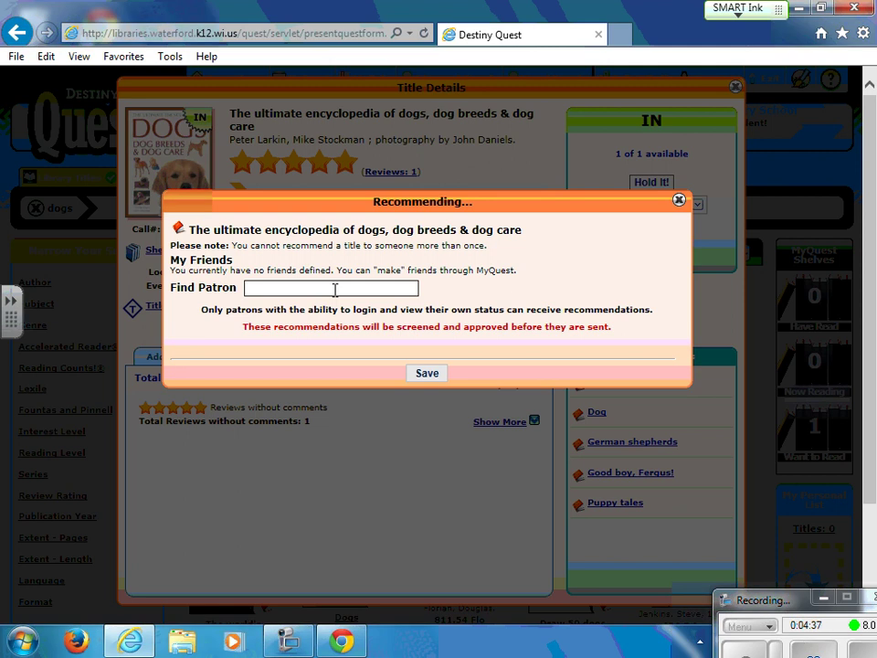
pyautogui.write('har')
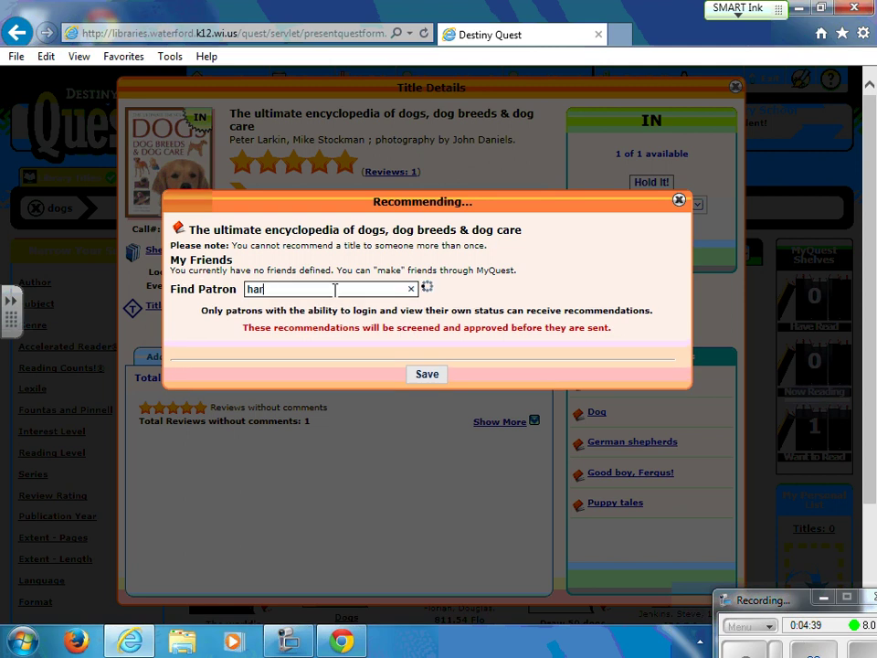
pyautogui.write('meling')
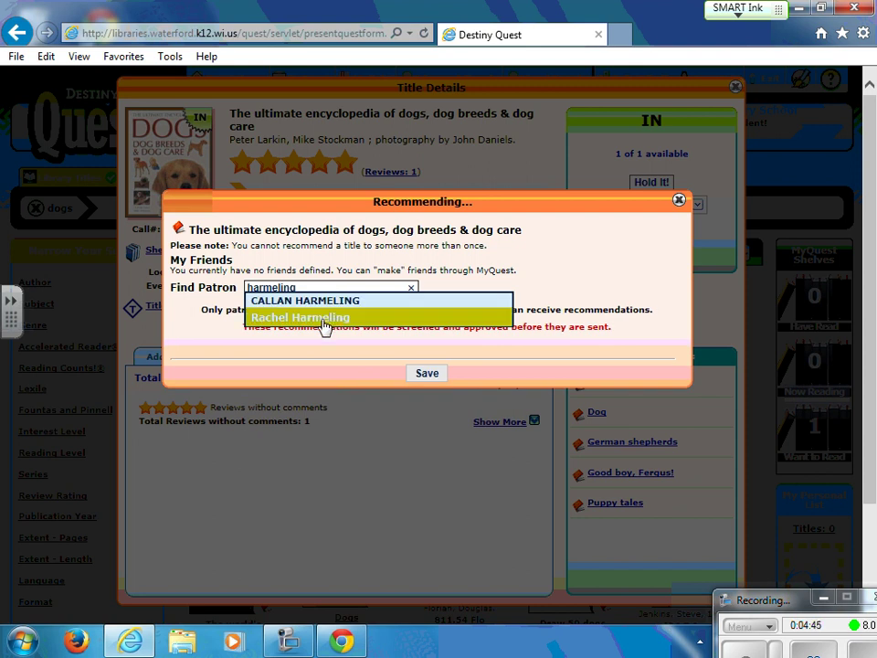
pyautogui.click(324, 318)
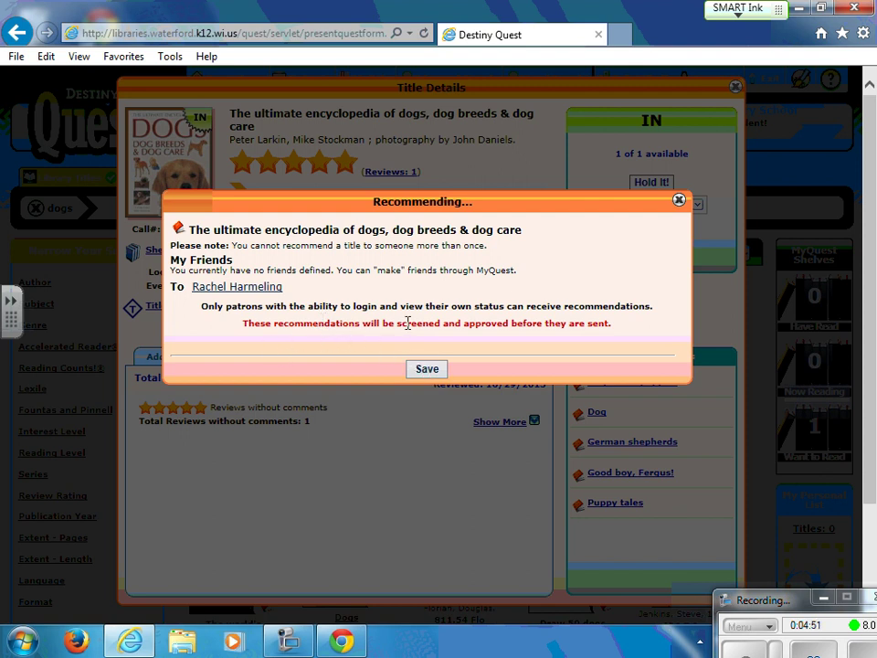
pyautogui.click(427, 369)
pyautogui.click(679, 199)
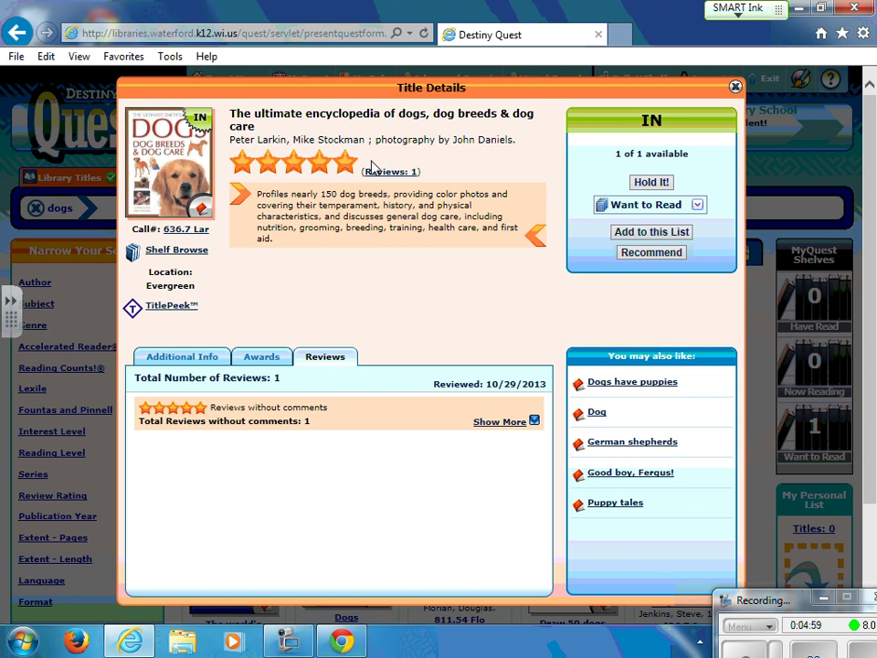
# - Shelve Dogs for kids! on Have Read, Dogs and Cats on Now Reading, and Eco dogs on Want to Read
pyautogui.click(736, 87)
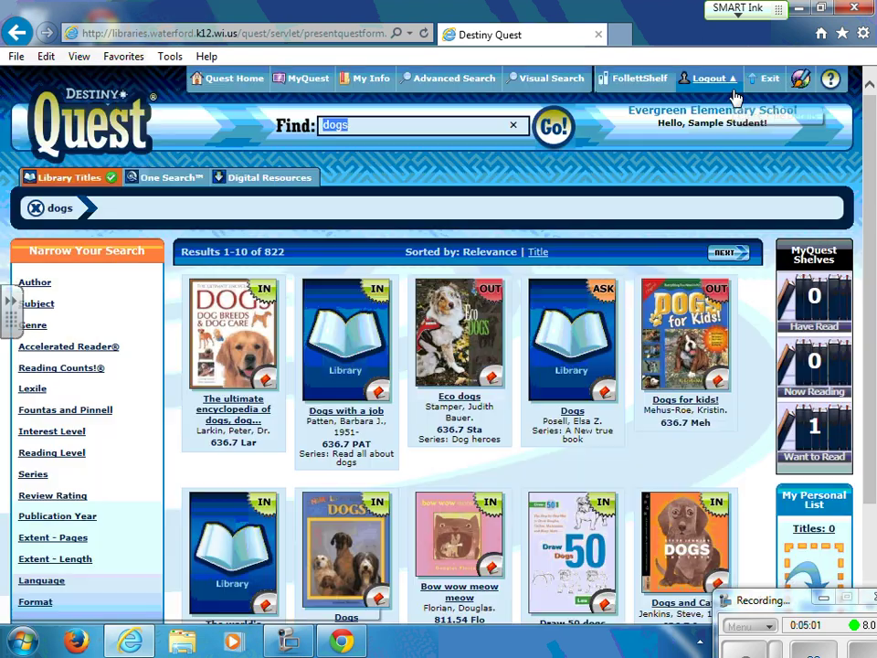
pyautogui.moveTo(597, 369)
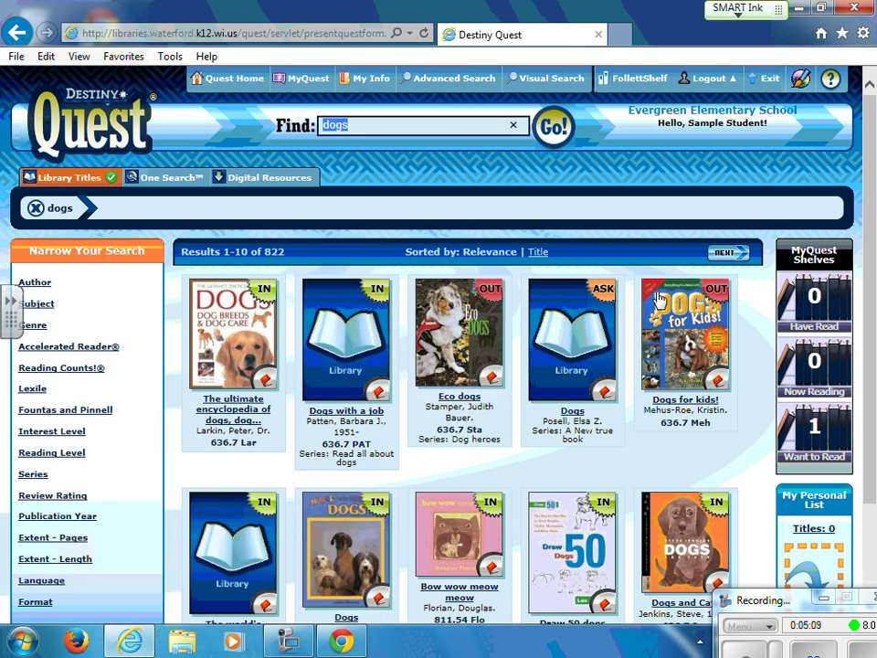
pyautogui.moveTo(676, 333)
pyautogui.moveTo(676, 333); pyautogui.dragTo(817, 296)
pyautogui.moveTo(673, 559)
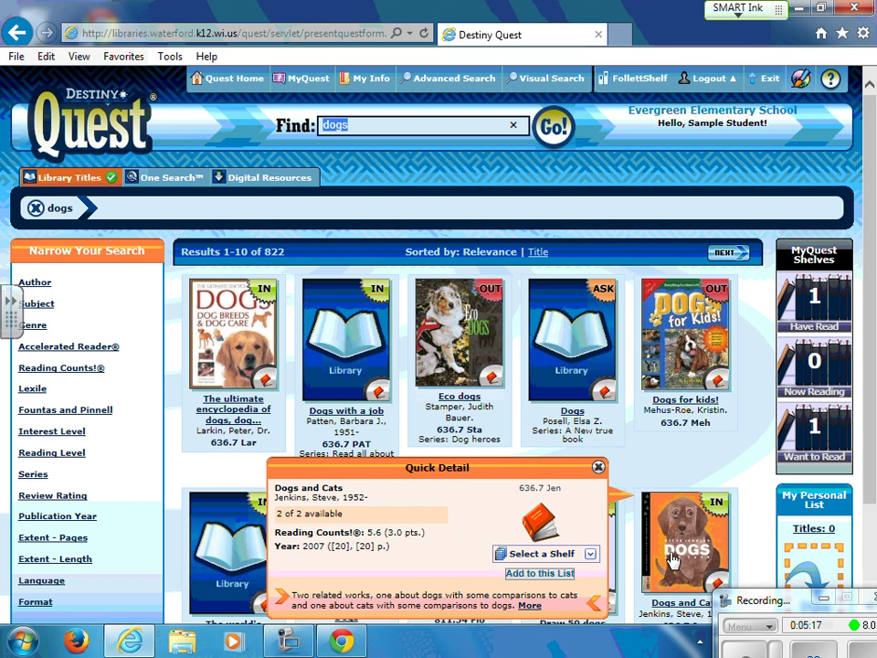
pyautogui.moveTo(673, 559); pyautogui.dragTo(826, 370)
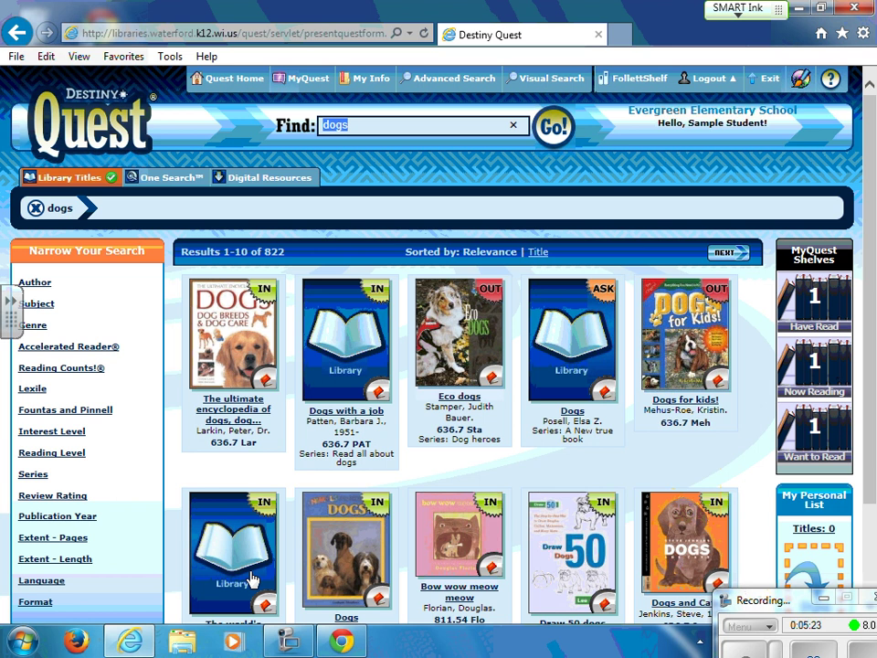
pyautogui.moveTo(465, 348)
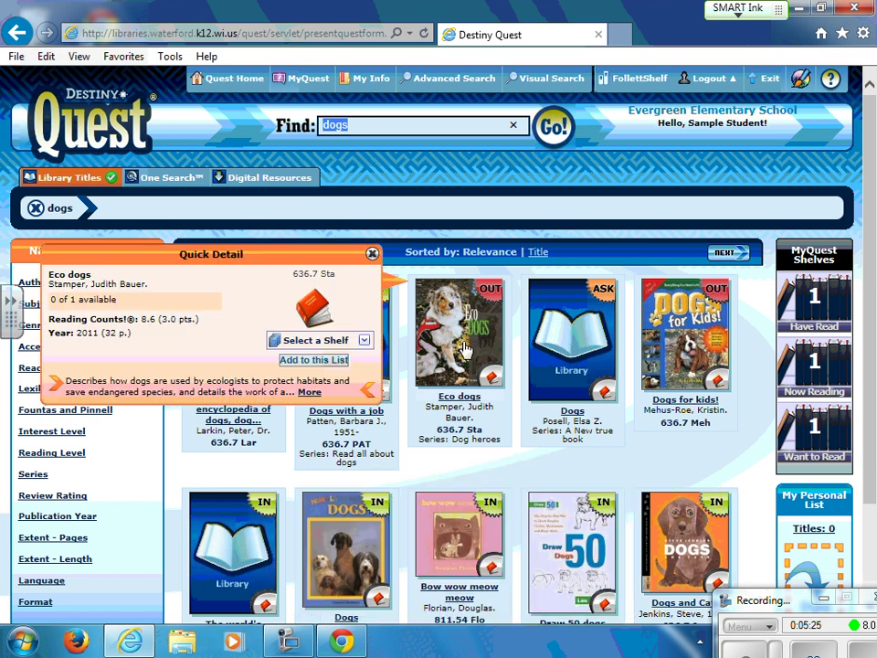
pyautogui.moveTo(465, 348); pyautogui.dragTo(814, 437)
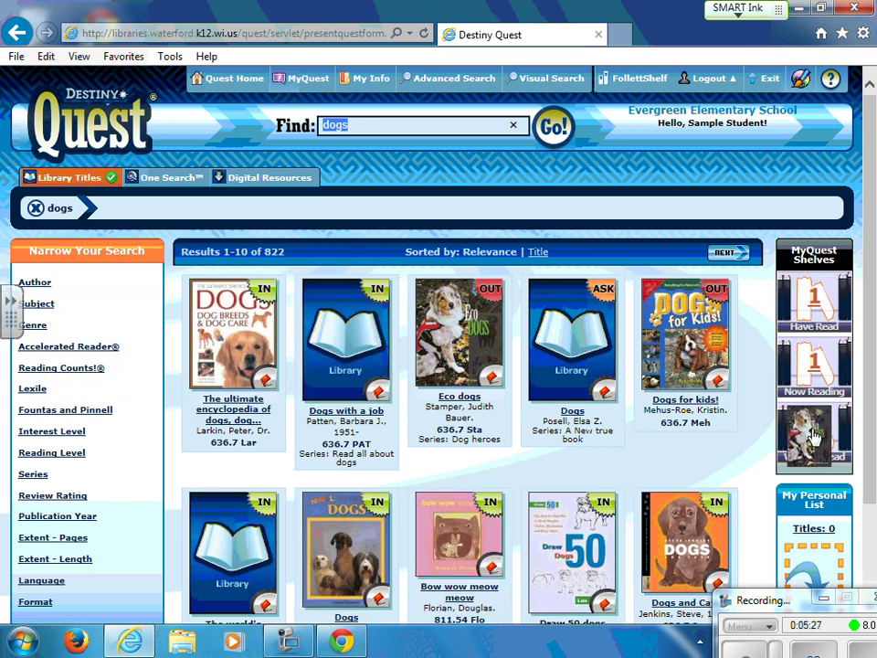
# - Place a hold on the checked-out Eco dogs and return to the 822 dogs results
pyautogui.click(451, 347)
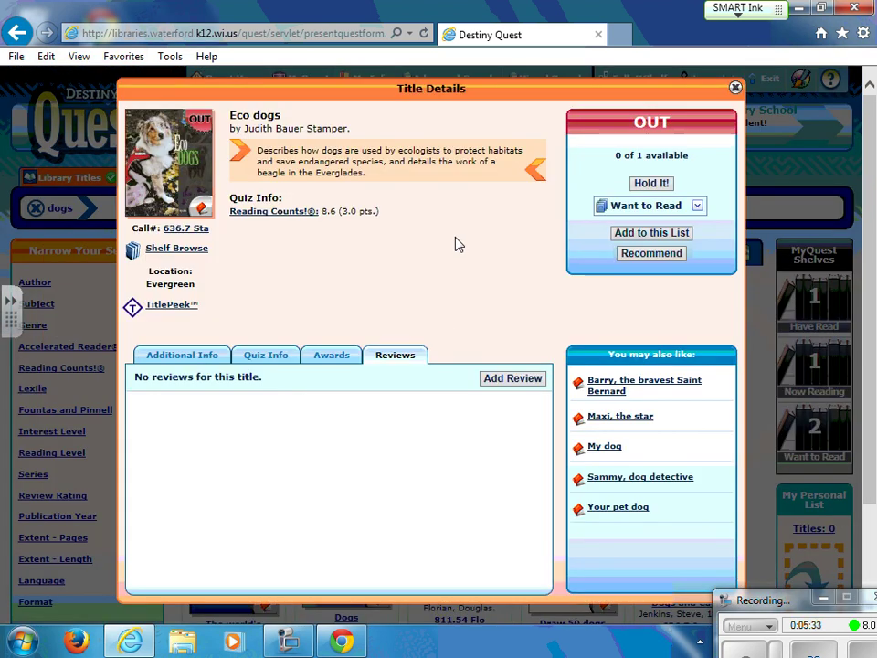
pyautogui.click(652, 183)
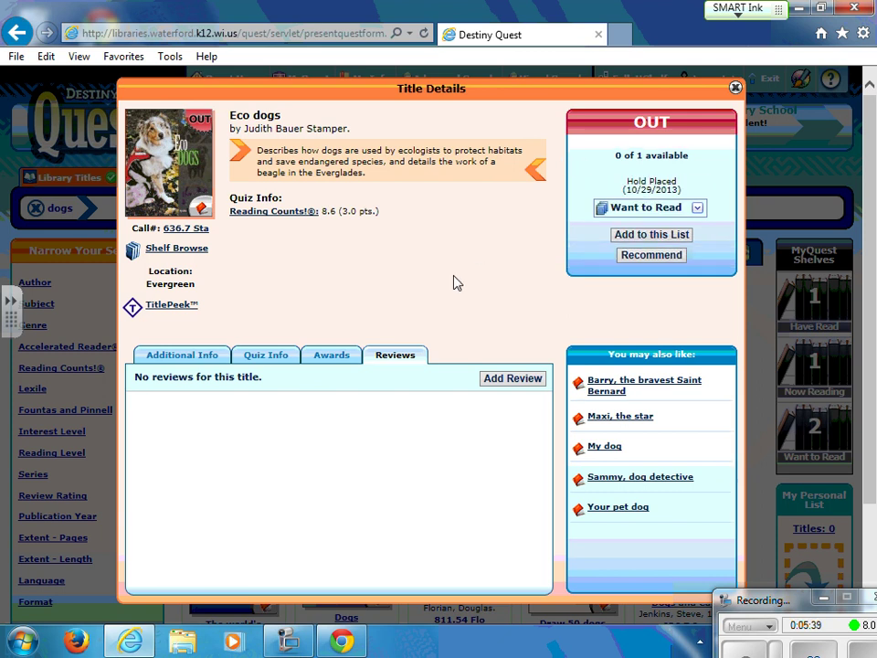
pyautogui.click(736, 87)
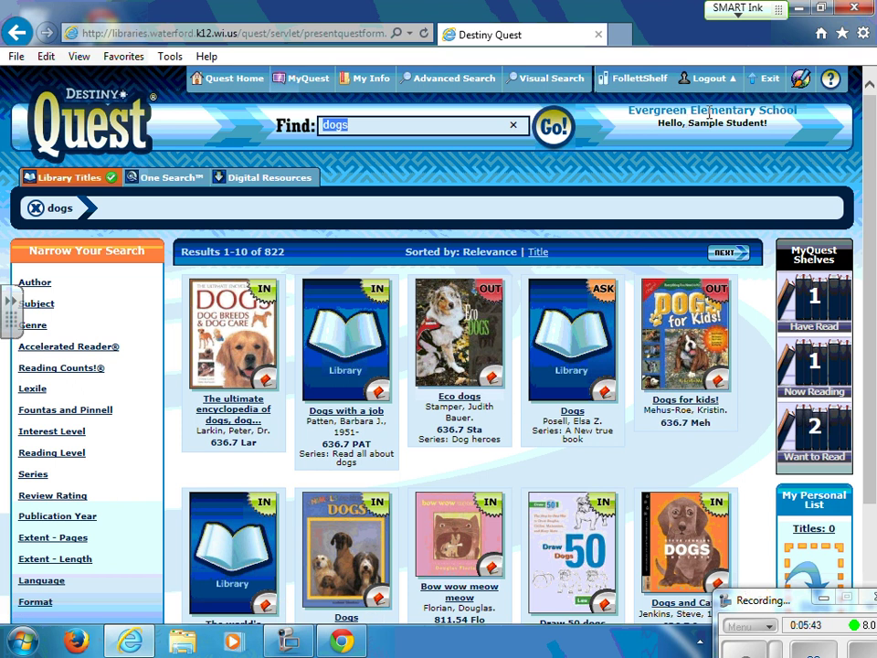
pyautogui.click(366, 86)
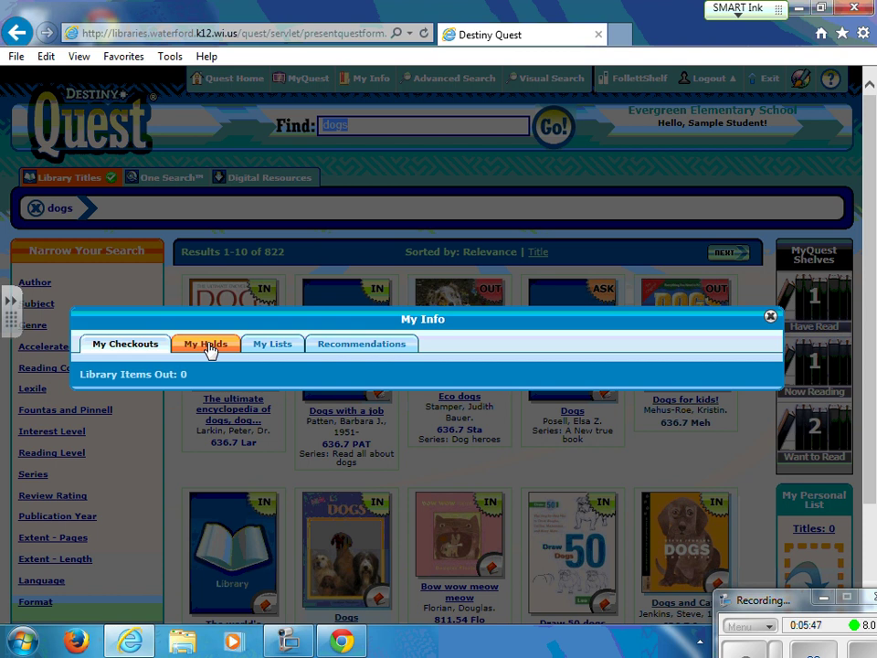
pyautogui.click(207, 347)
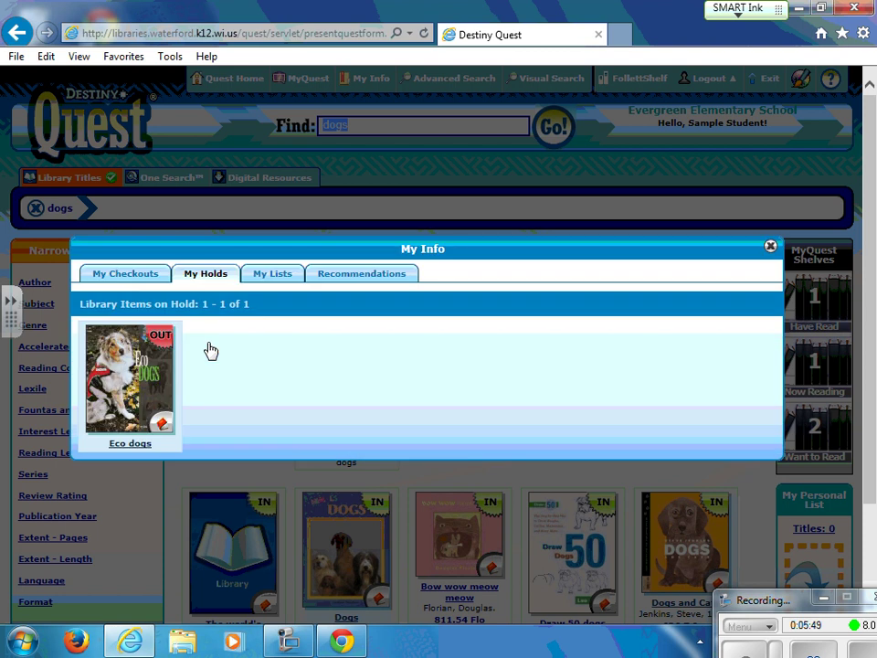
pyautogui.click(770, 246)
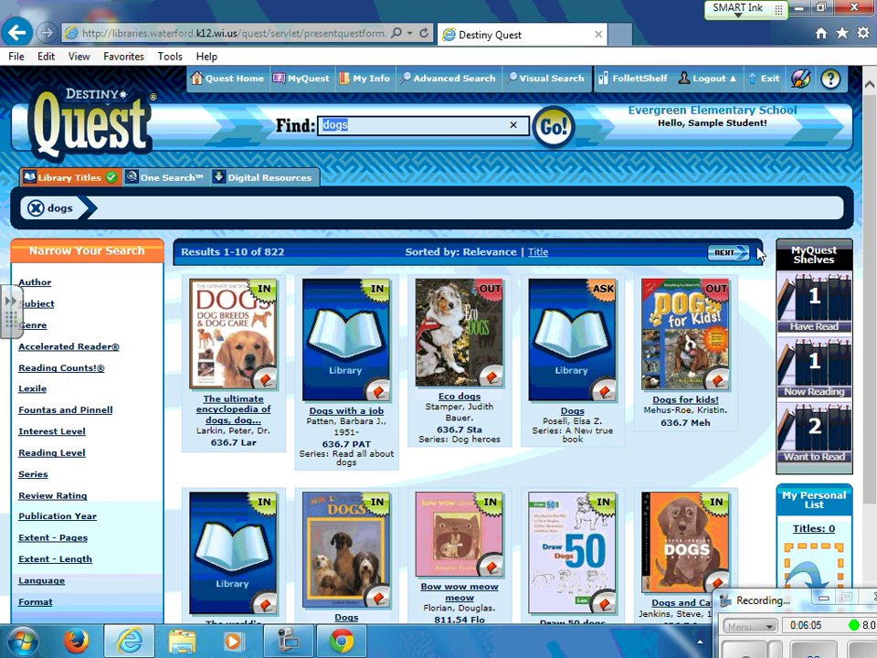
# - Filter the dogs results to Fountas and Pinnell levels J–M, leaving Little Lucy and Arthur accused!
pyautogui.scroll(-1, 457, 265)
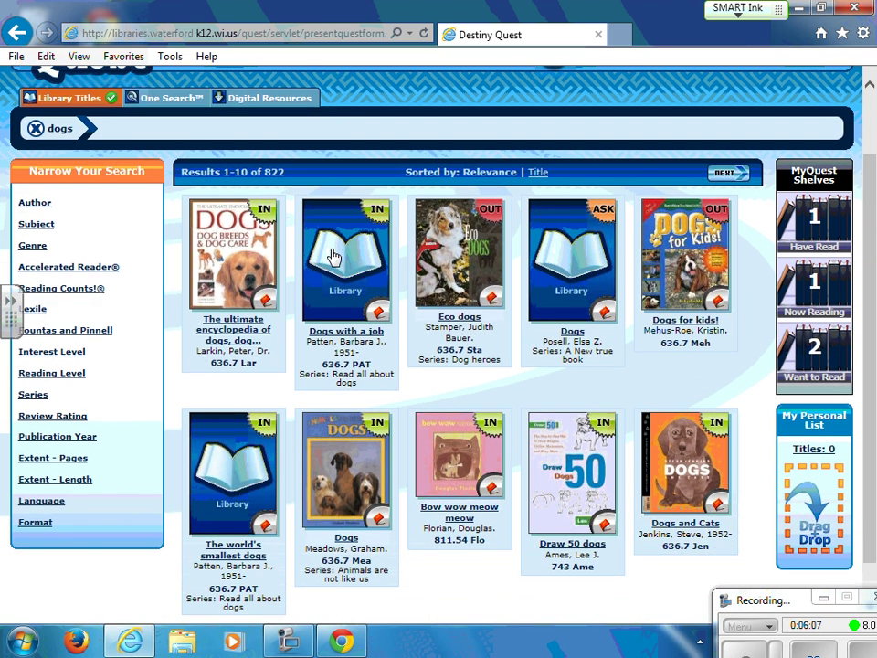
pyautogui.click(68, 288)
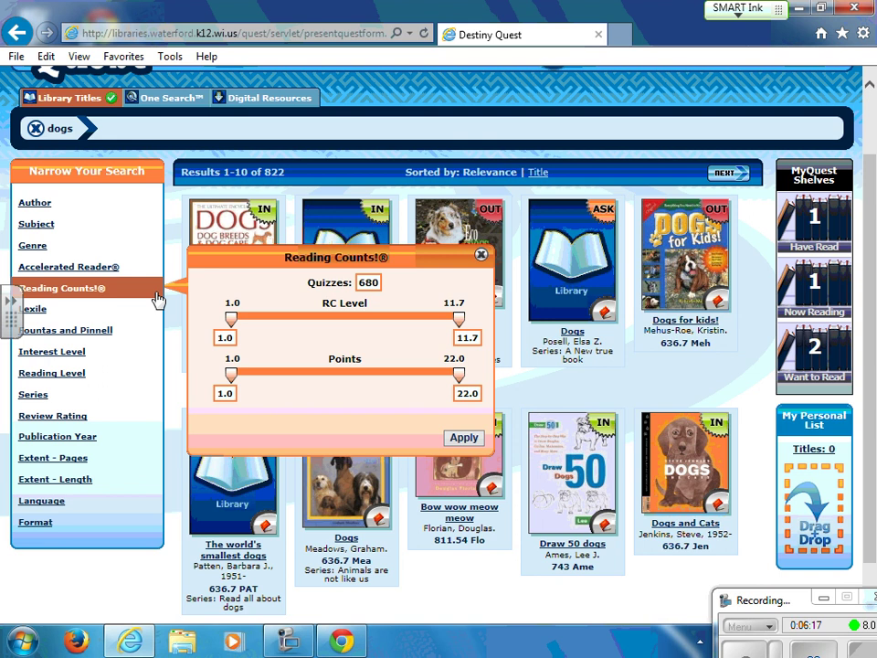
pyautogui.click(60, 334)
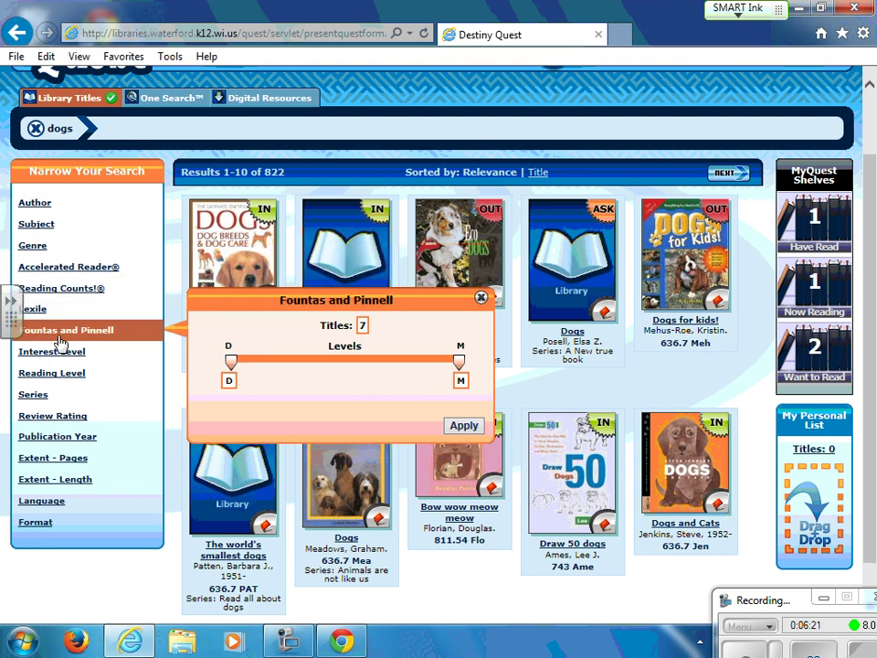
pyautogui.moveTo(231, 364); pyautogui.dragTo(375, 364)
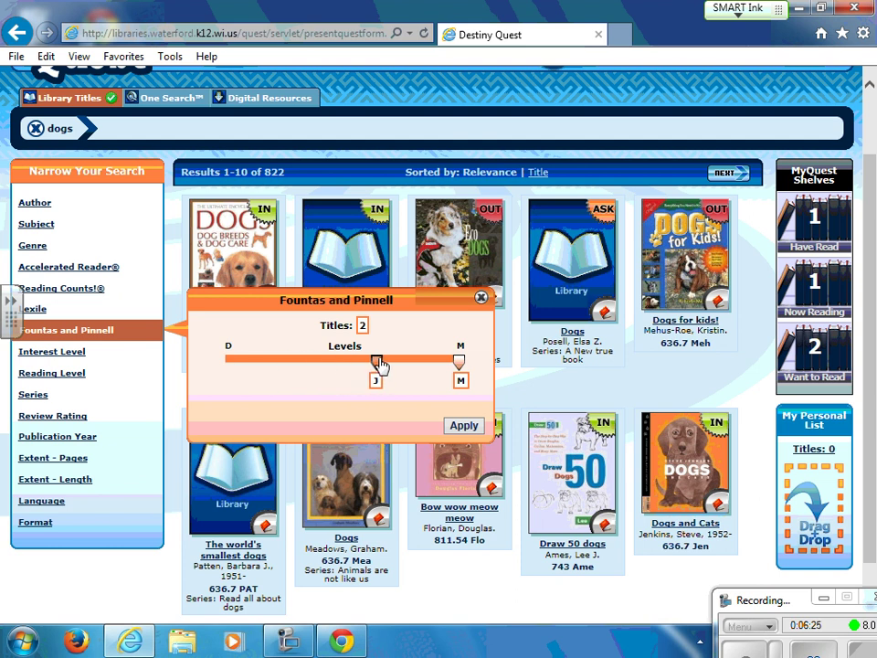
pyautogui.click(465, 426)
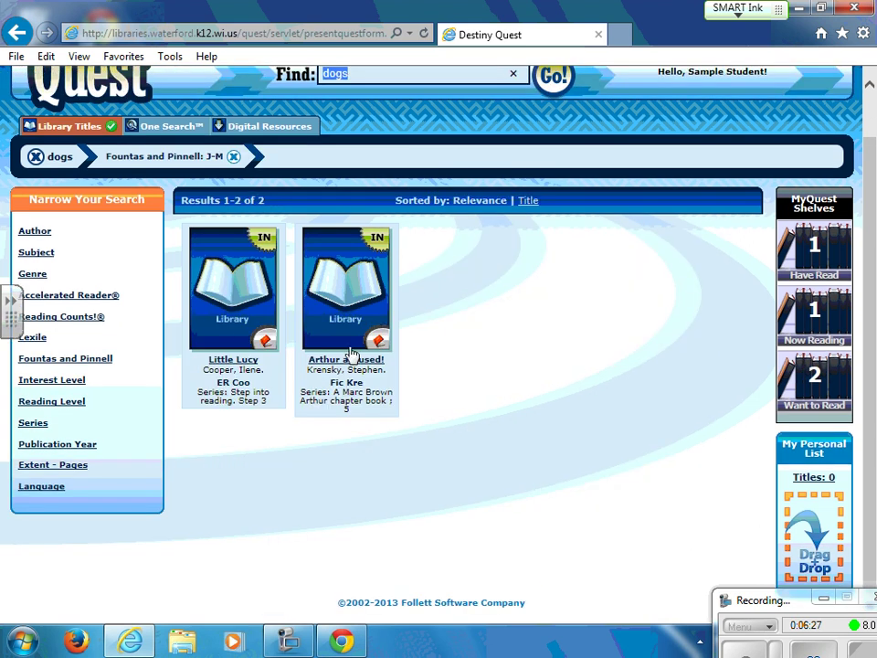
pyautogui.click(44, 241)
pyautogui.scroll(1, 872, 146)
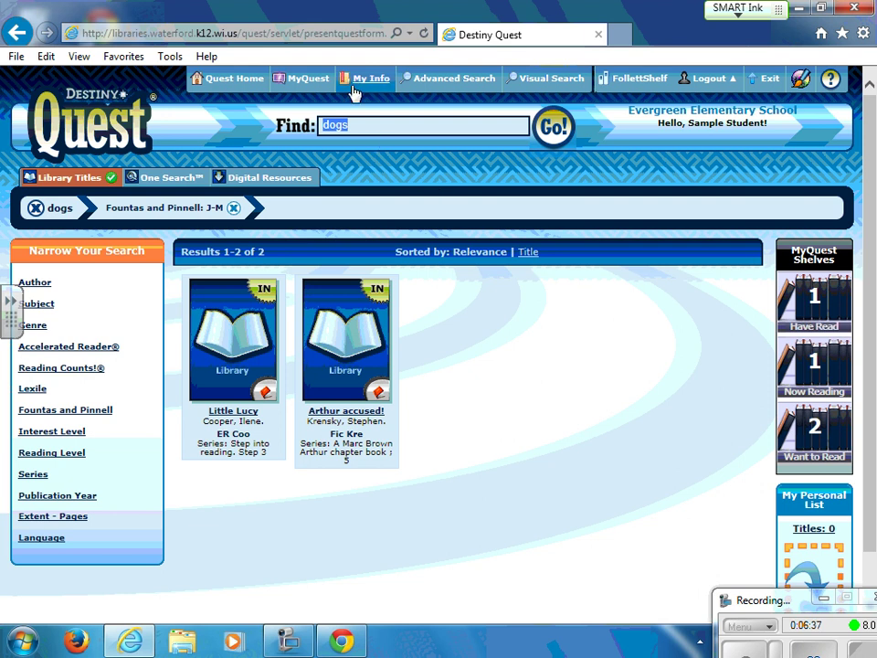
# - Go to Quest Home and preview the new arrival Olivia and the fairy princesses
pyautogui.click(245, 87)
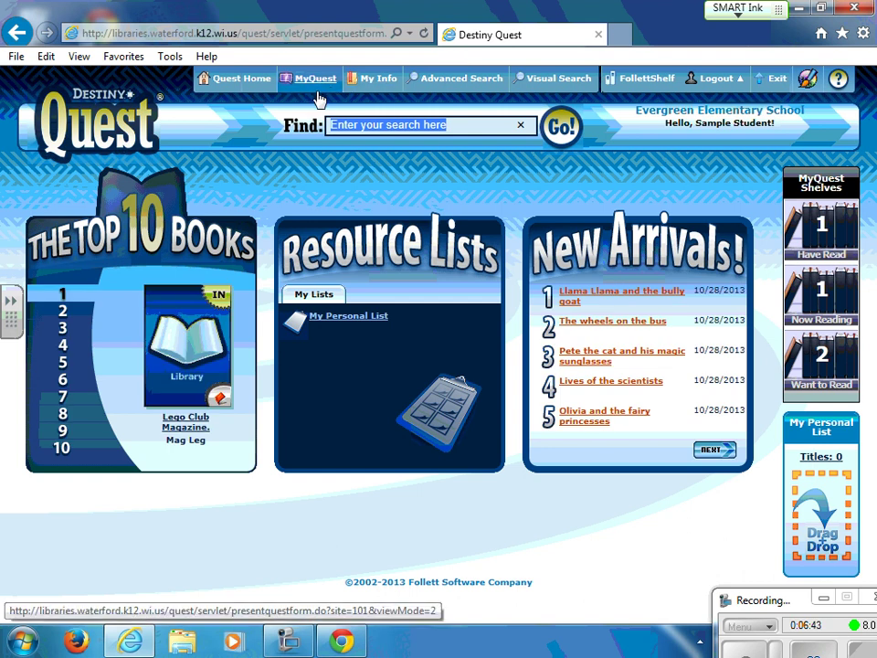
pyautogui.moveTo(79, 333)
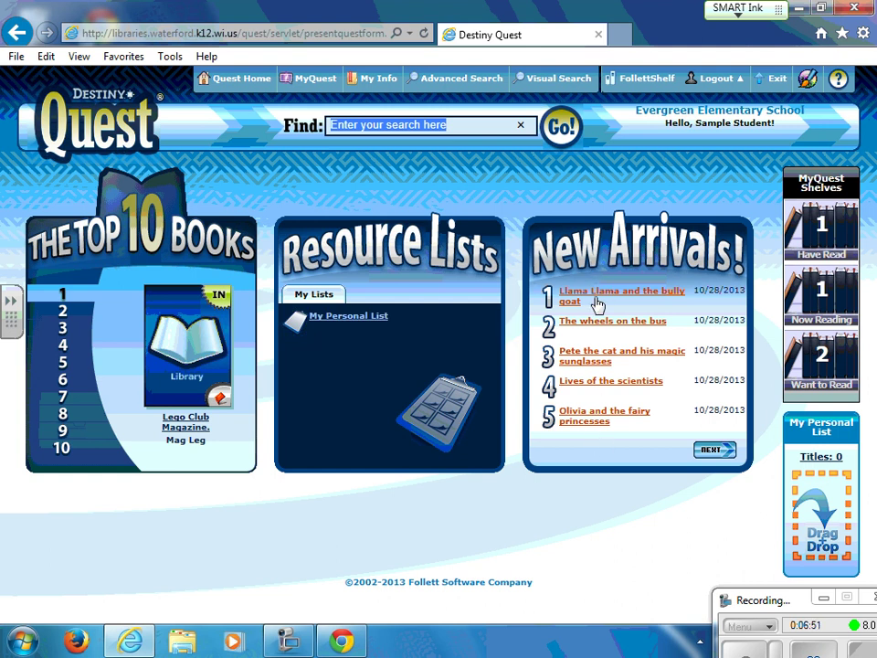
pyautogui.moveTo(609, 429)
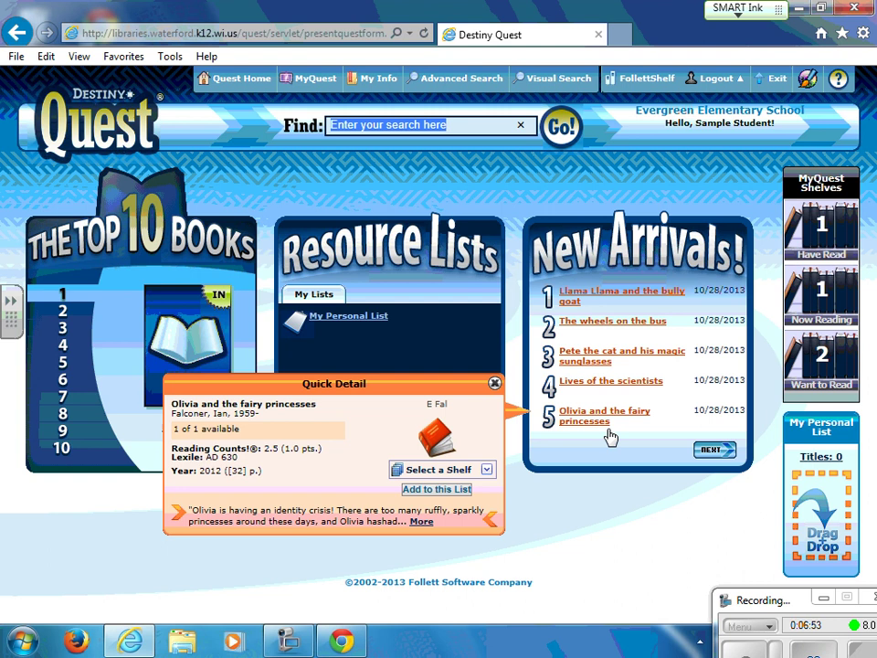